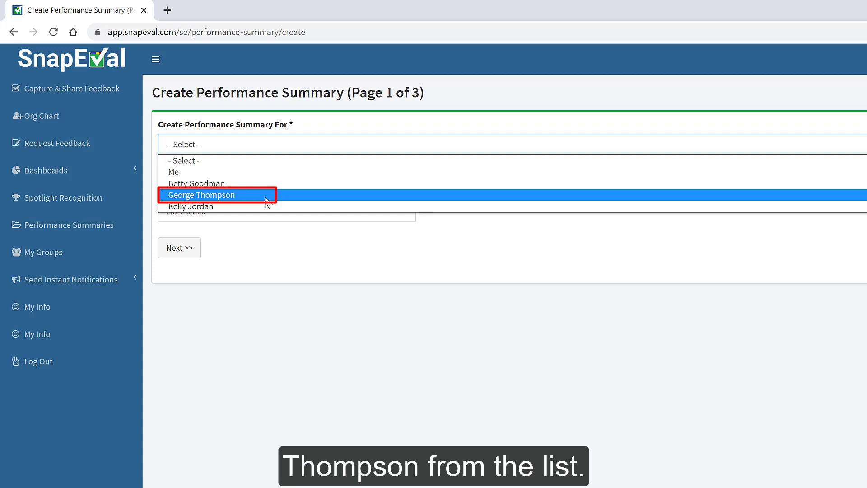
Choose the second team member listed after "Me", keep the date range 2020-04-29 to 2021-04-29, and continue to page 2
left_click(266, 198)
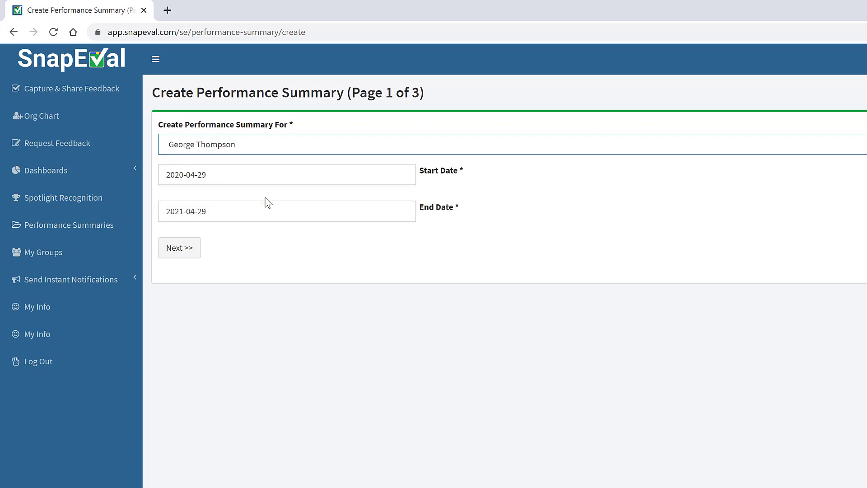
left_click(277, 174)
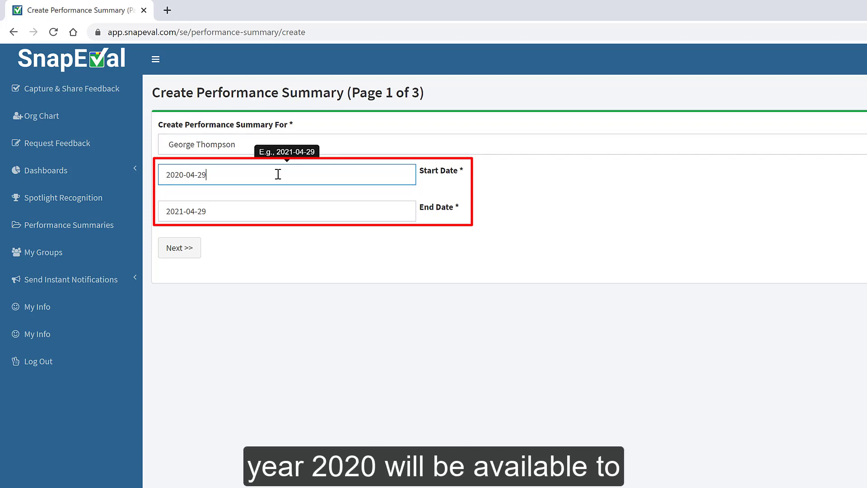
left_click(278, 174)
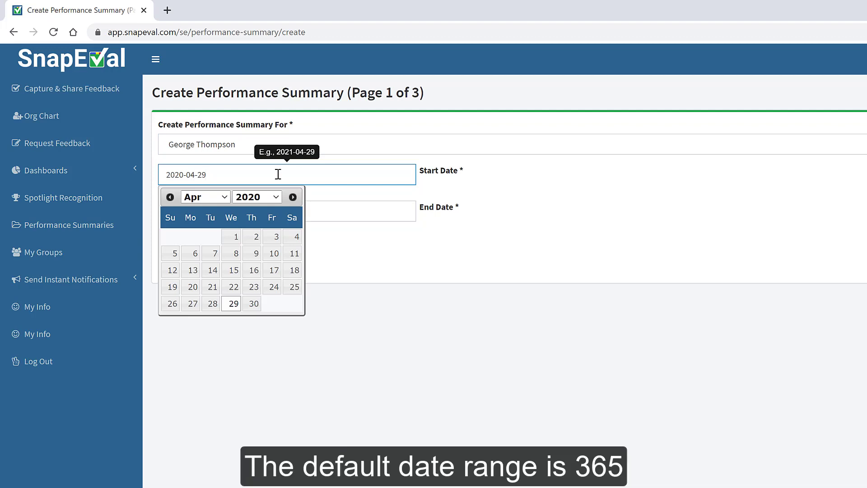
left_click(348, 214)
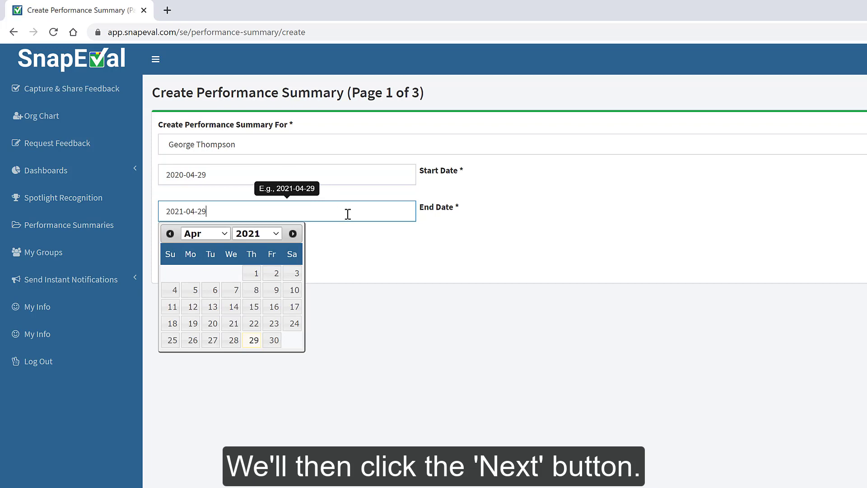
left_click(342, 252)
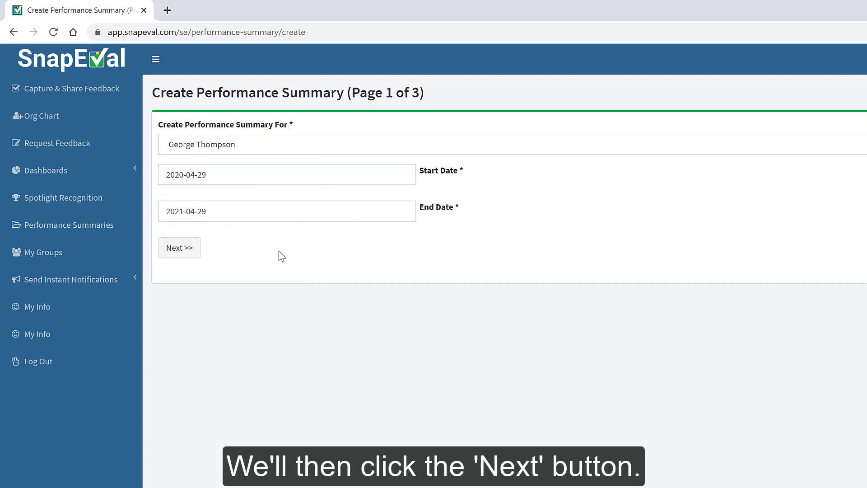
left_click(186, 254)
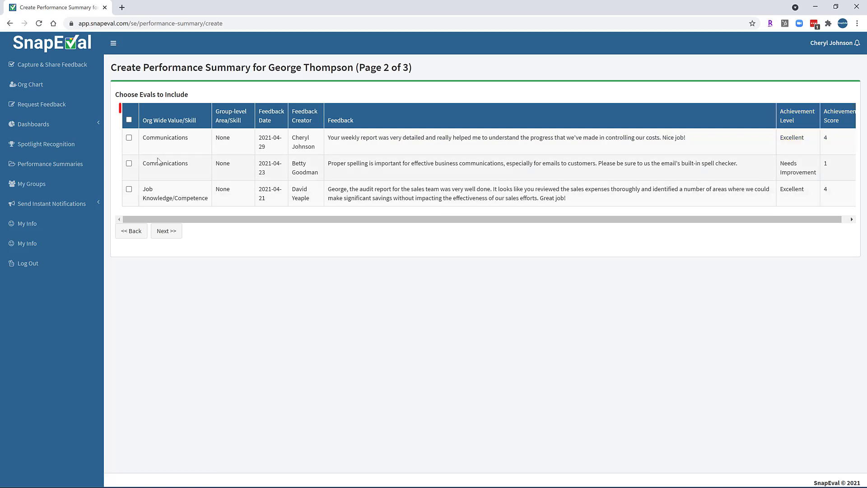
Include both Communications evals and the Job Knowledge/Competence eval in the performance summary and continue to page 3
left_click(129, 137)
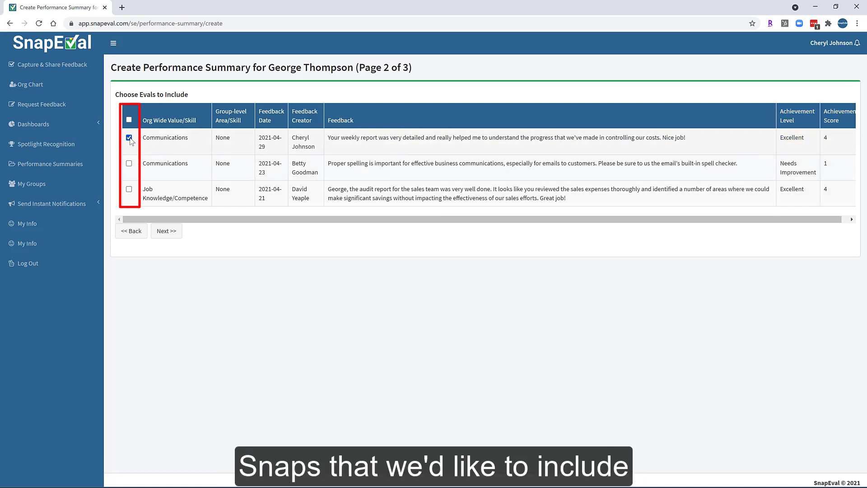
left_click(129, 163)
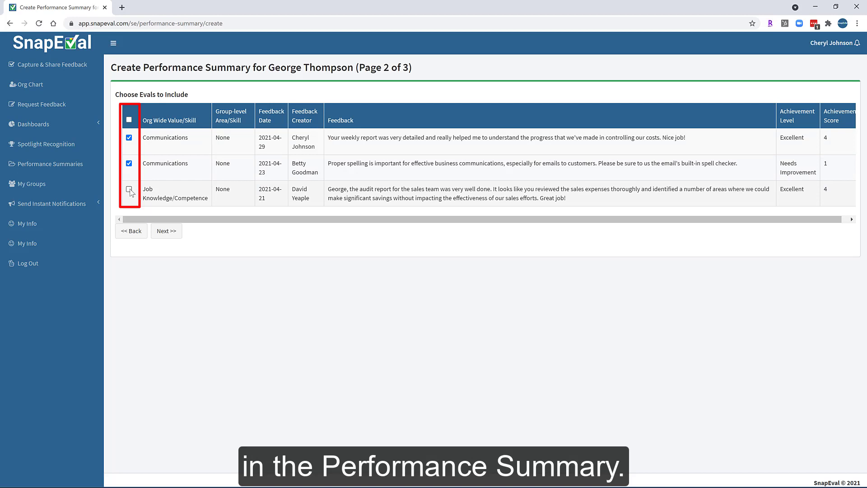
left_click(129, 189)
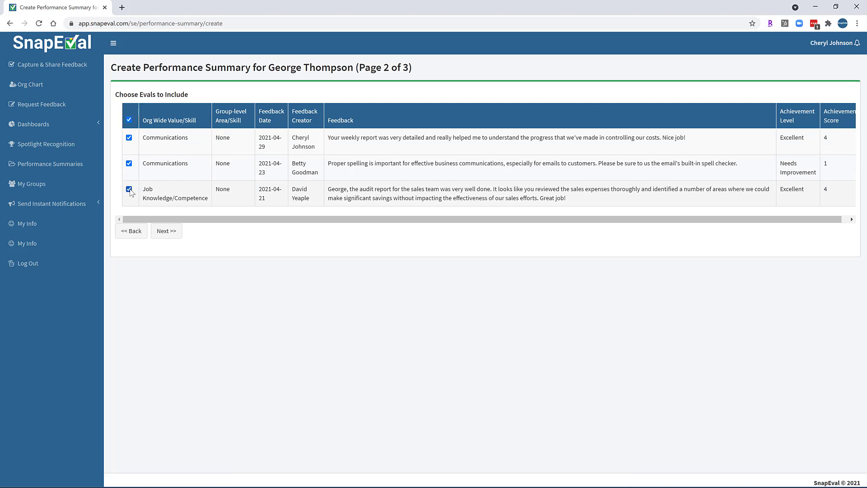
left_click(167, 231)
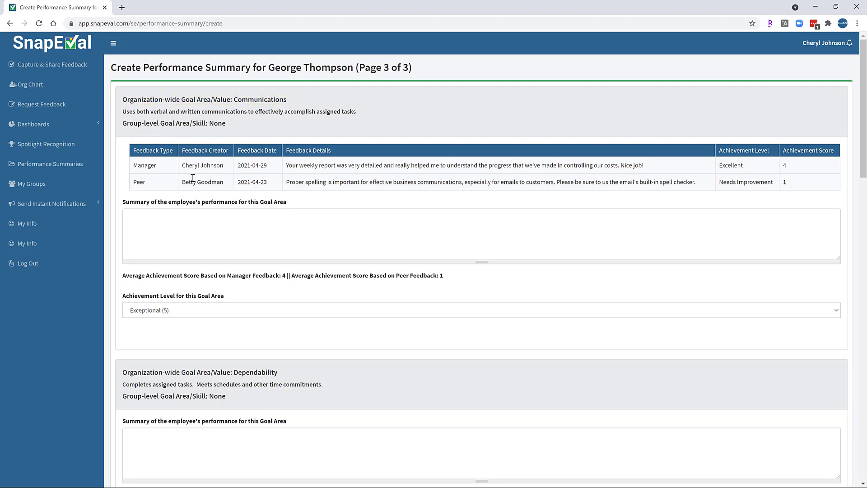
Examine the manager and peer feedback types, achievement levels and scores, and the average achievement scores for Communications
left_click_drag(133, 167, 160, 167)
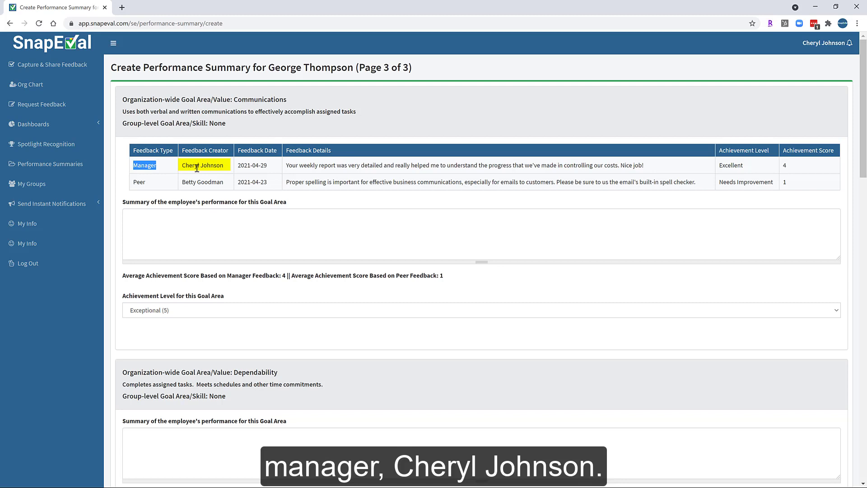
left_click(134, 185)
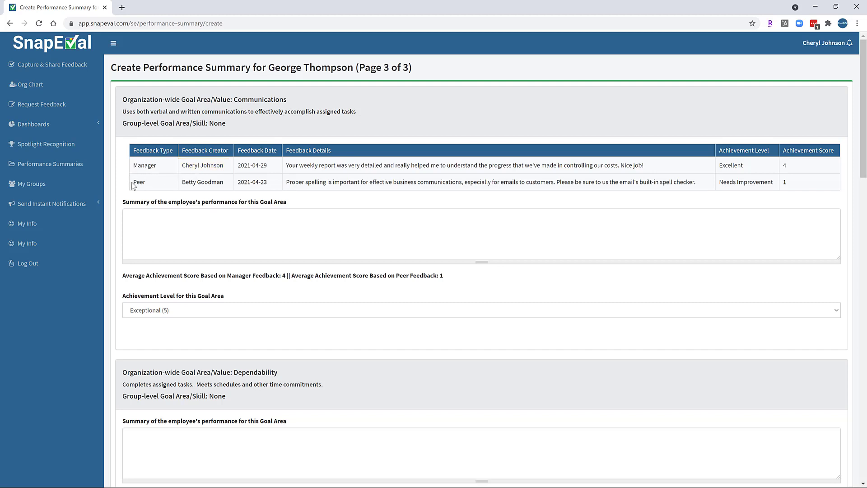
left_click_drag(132, 183, 157, 184)
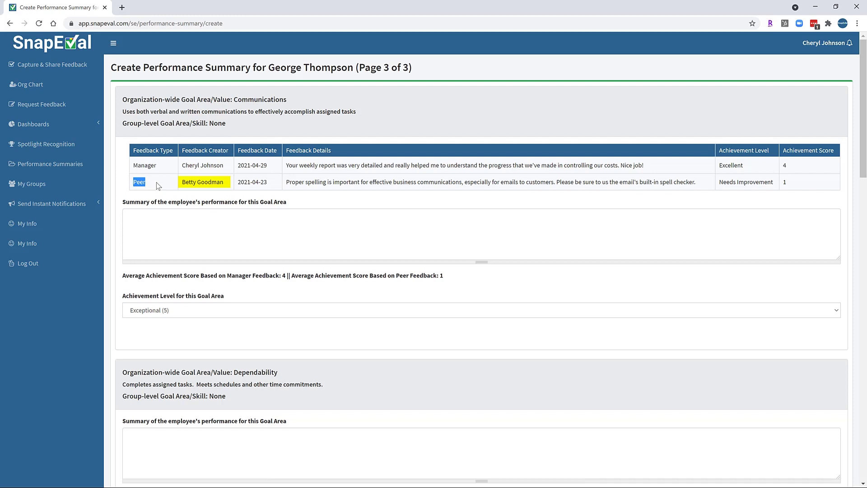
left_click(743, 174)
left_click_drag(719, 165, 793, 170)
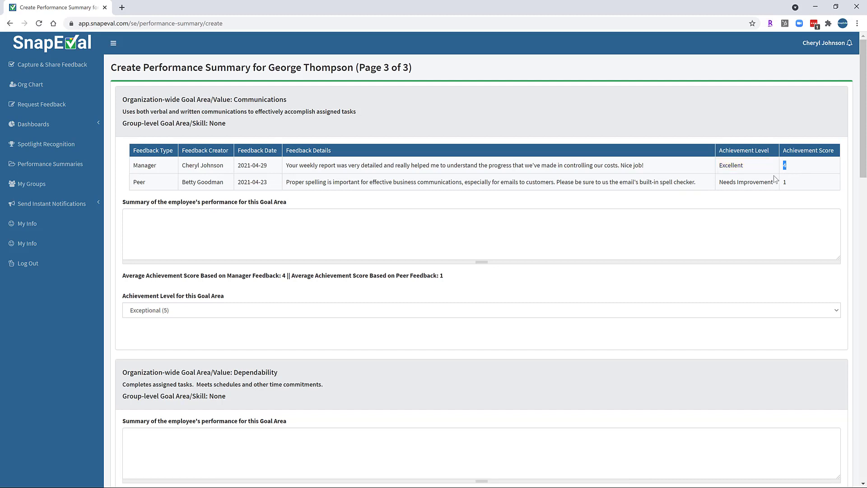
left_click_drag(721, 182, 786, 183)
left_click_drag(124, 279, 293, 280)
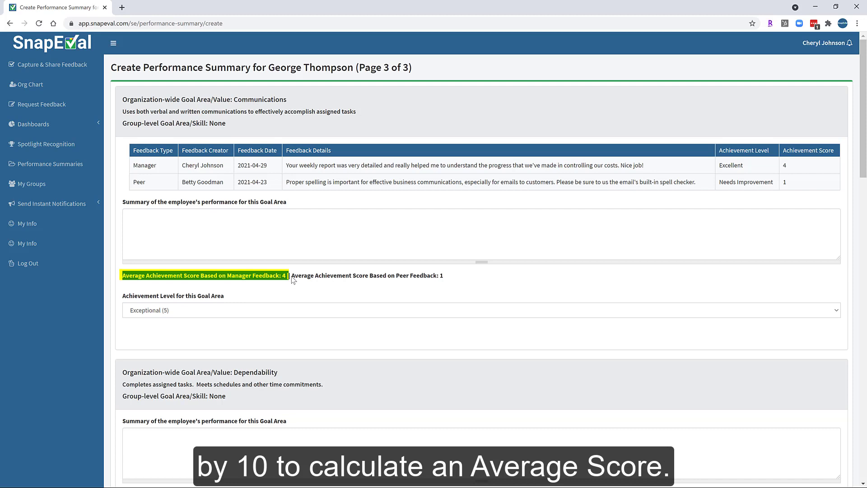
left_click_drag(292, 276, 443, 284)
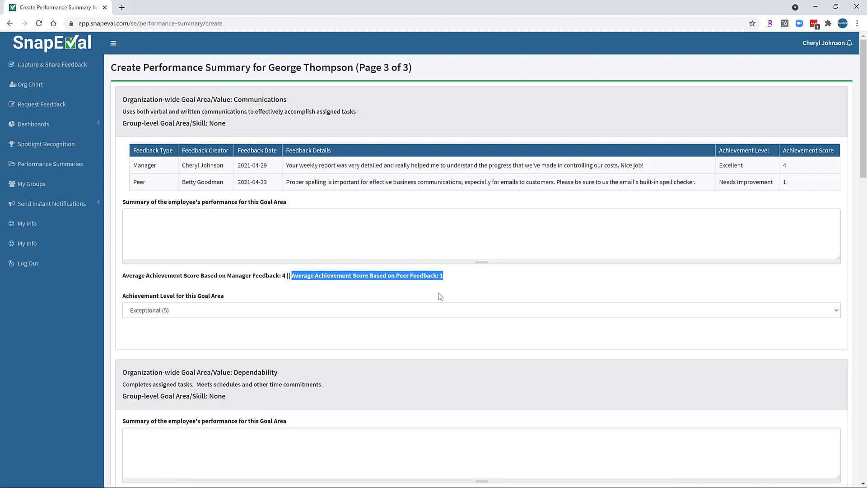
Enter the Communications summary "Your skills are improving in the area of Communications." and set its achievement level to Very Good (3)
left_click(150, 223)
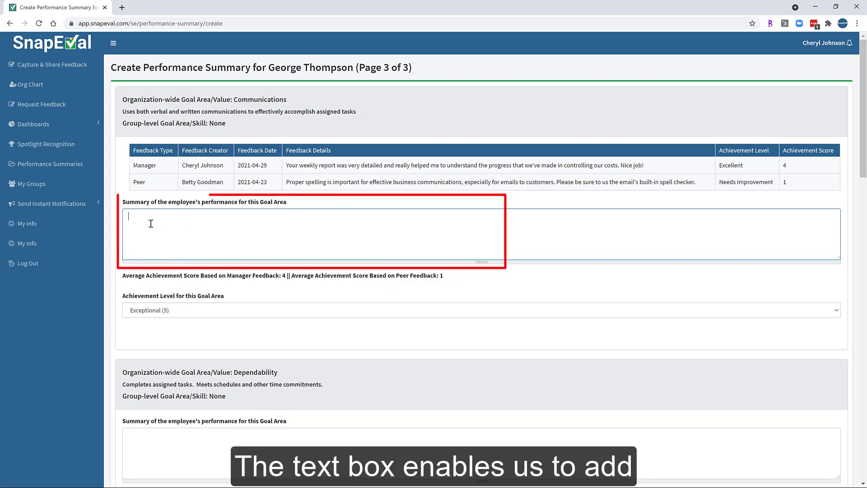
type("Your")
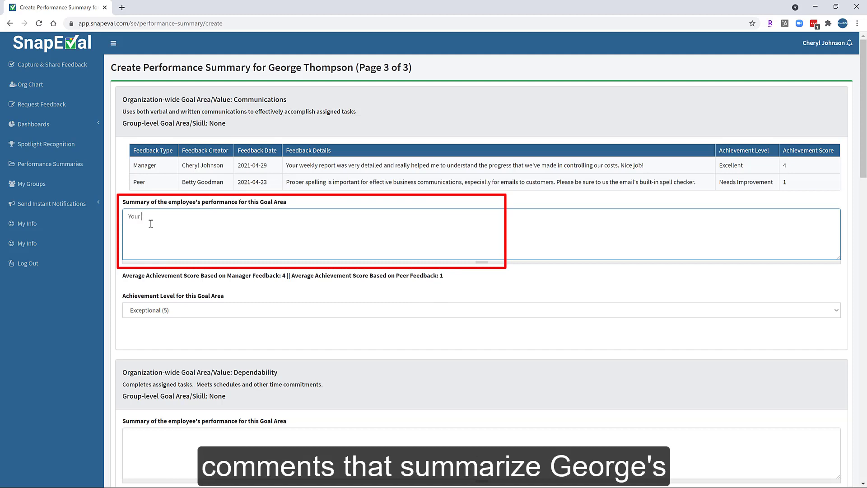
type(" sk")
type("il")
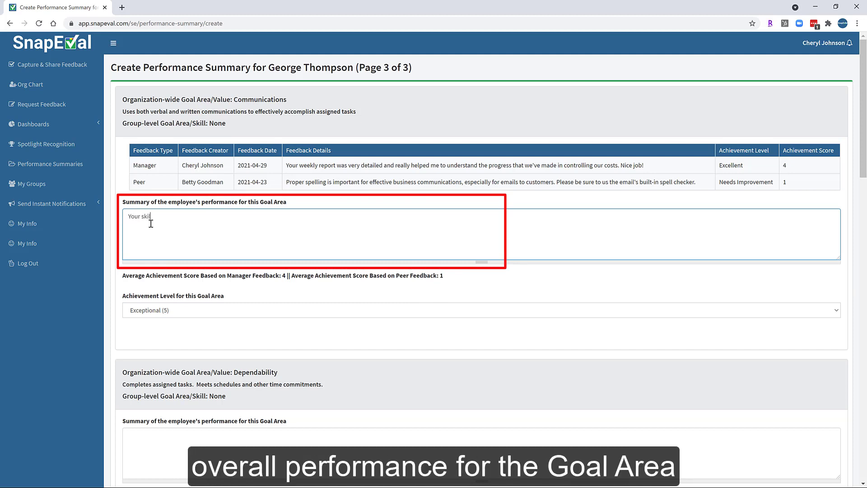
type("ls are improving in the area of Comm")
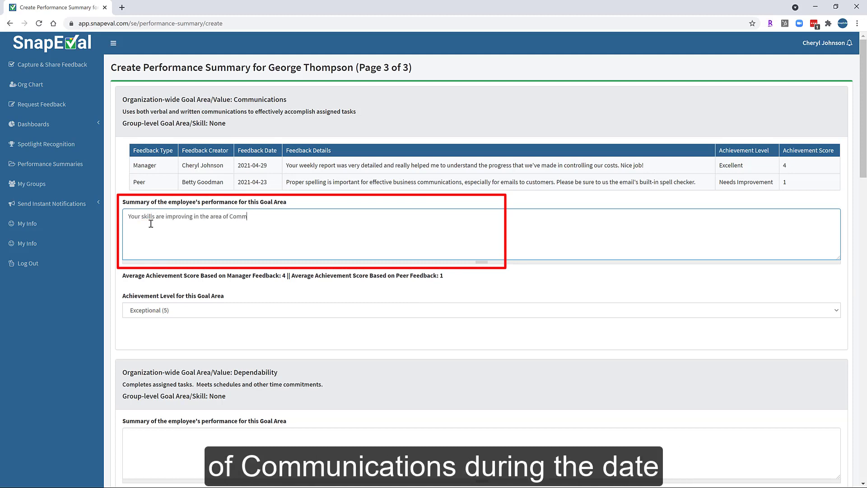
type("unications.")
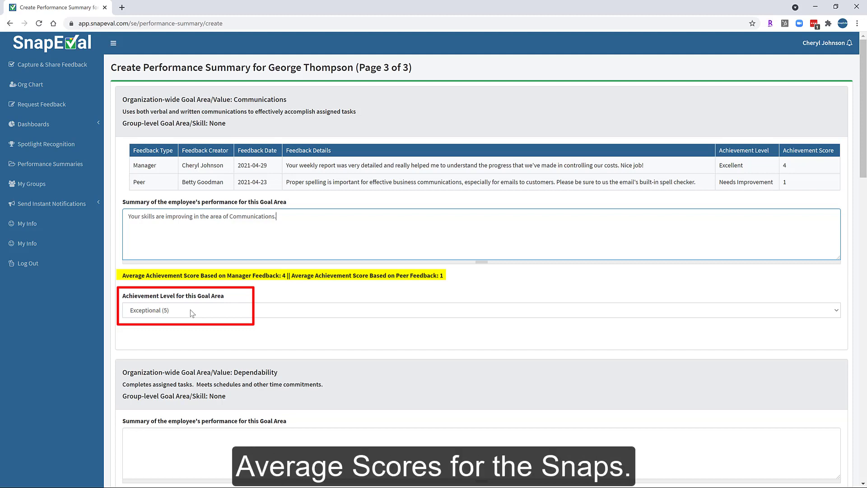
left_click(192, 311)
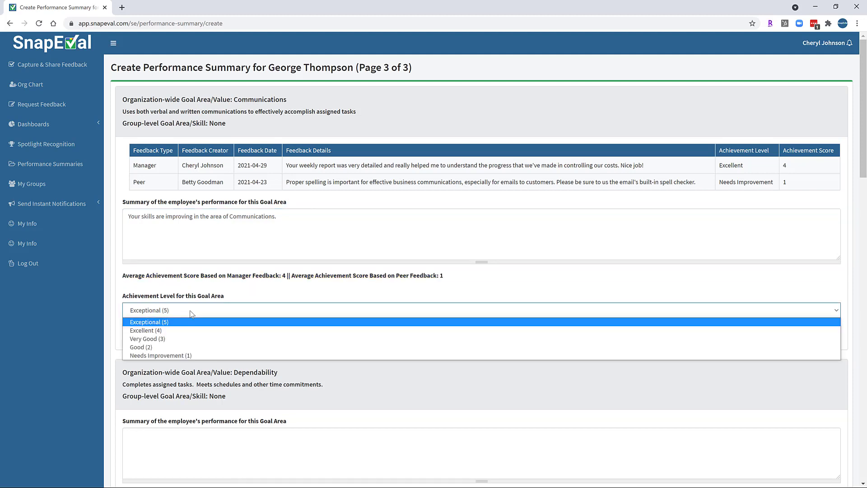
left_click(176, 338)
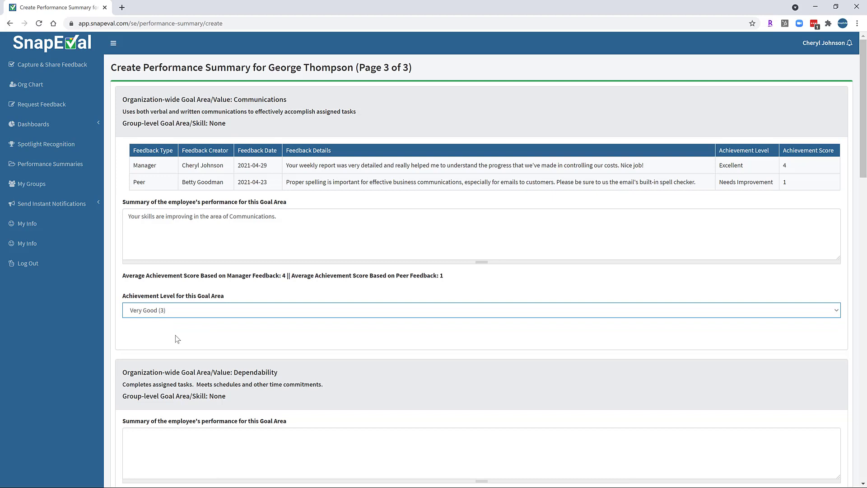
Rate Dependability Excellent (4) with summary "You regularly volunteer to help team members, which is greatly appreciated. Often this includes coming in early and staying late."
scroll(181, 338, "down", 3)
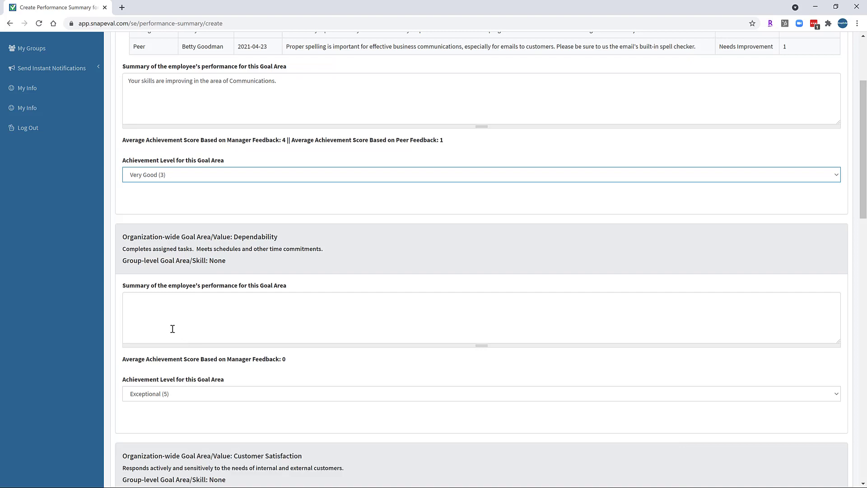
left_click(151, 315)
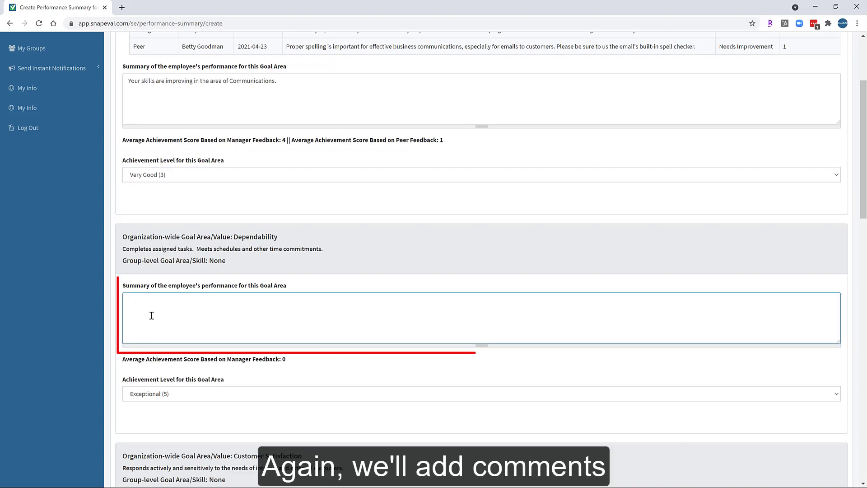
type("You")
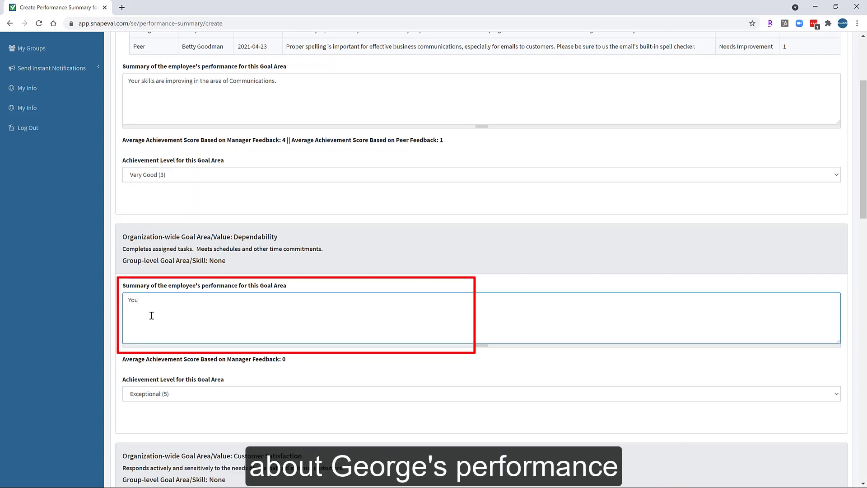
type(" regularly volunteer to help team members, which is greatly appreciated. Often this includes coming in early and staying late.")
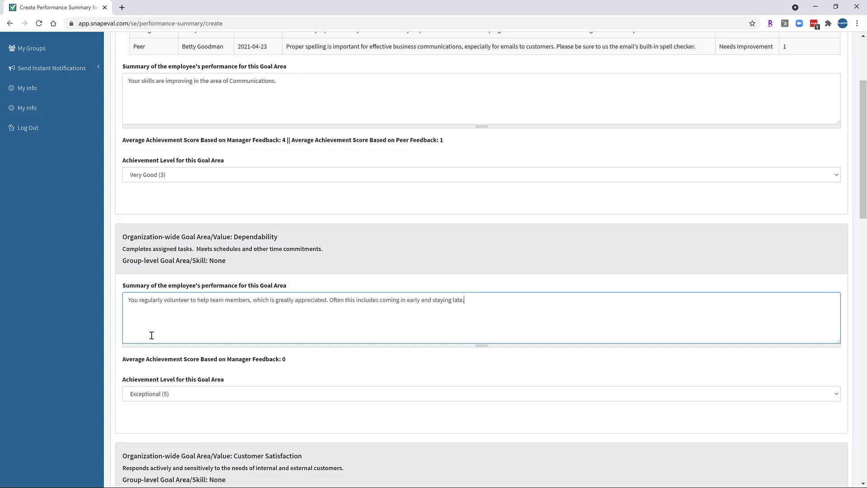
left_click(191, 398)
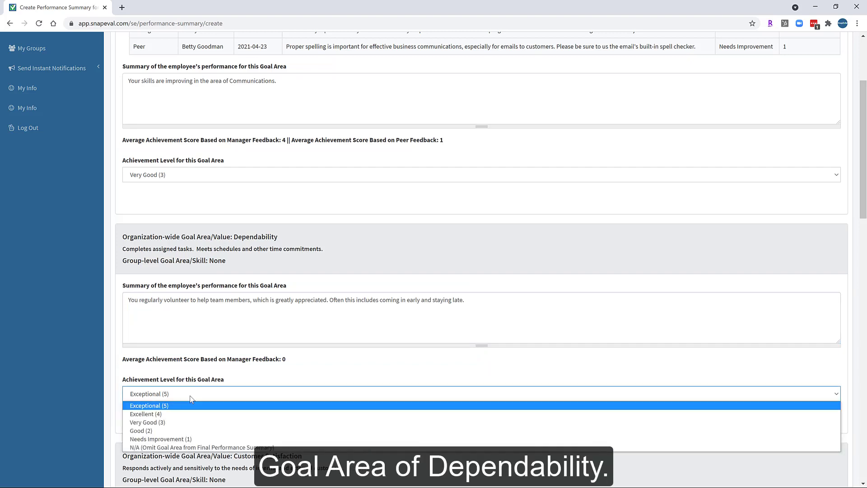
left_click(171, 414)
Set the Customer Satisfaction achievement level to N/A (Omit Goal Area from Final Performance Summary), leaving its summary blank
scroll(249, 412, "down", 5)
key("Tab")
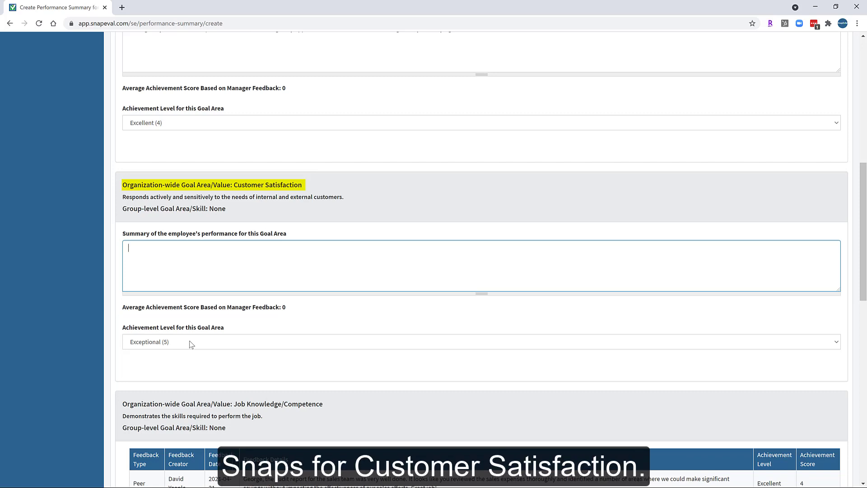
left_click(191, 344)
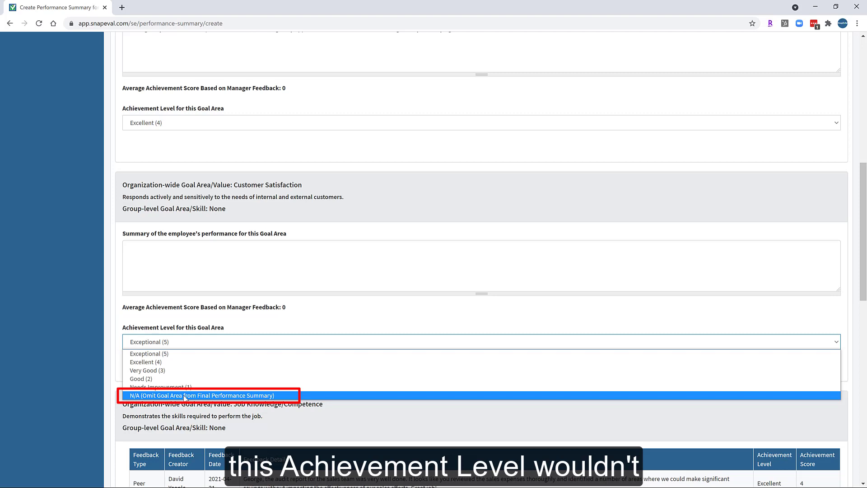
left_click(184, 395)
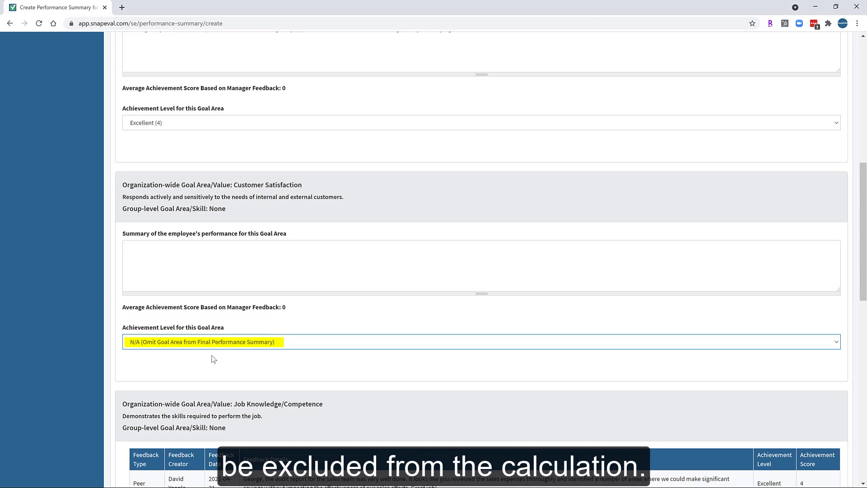
Enter the Job Knowledge/Competence summary "You are very knowledgeable in your job skills." and set its achievement level to Excellent (4)
scroll(213, 359, "down", 5)
left_click(133, 306)
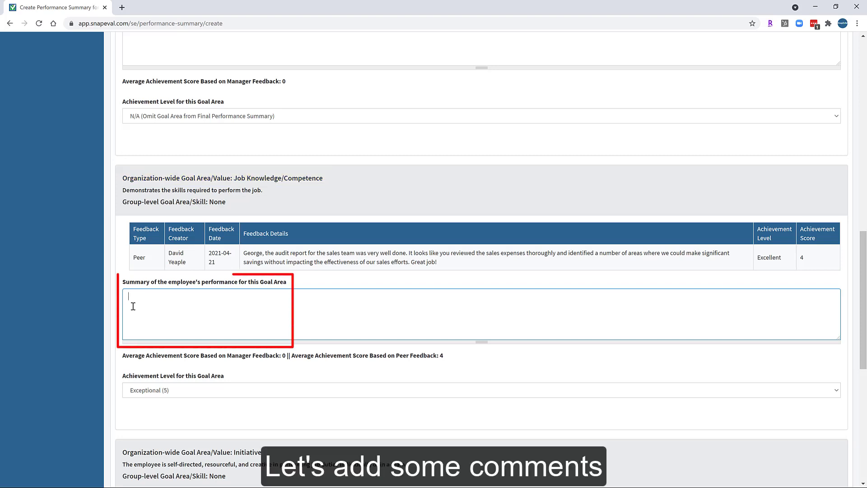
type("You are very")
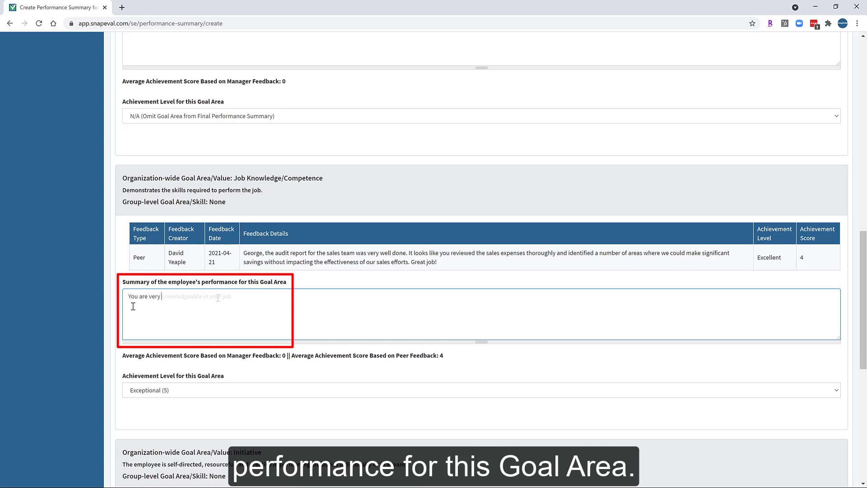
key("Tab")
type("skills.")
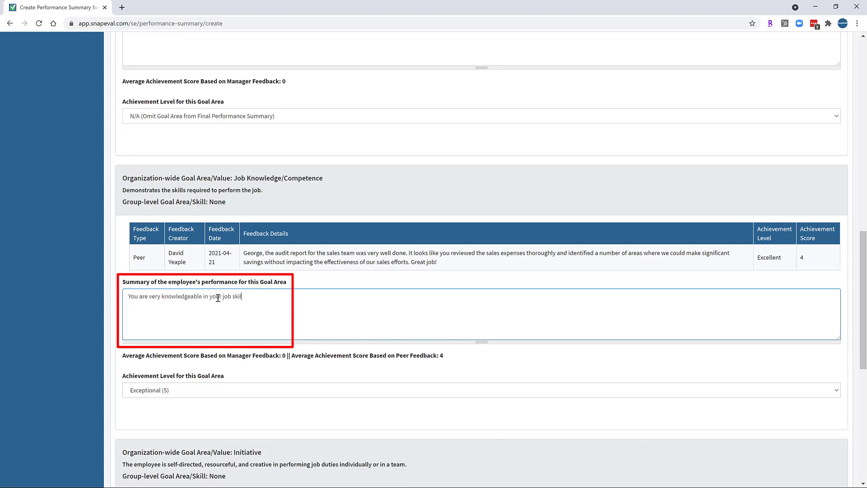
left_click(226, 391)
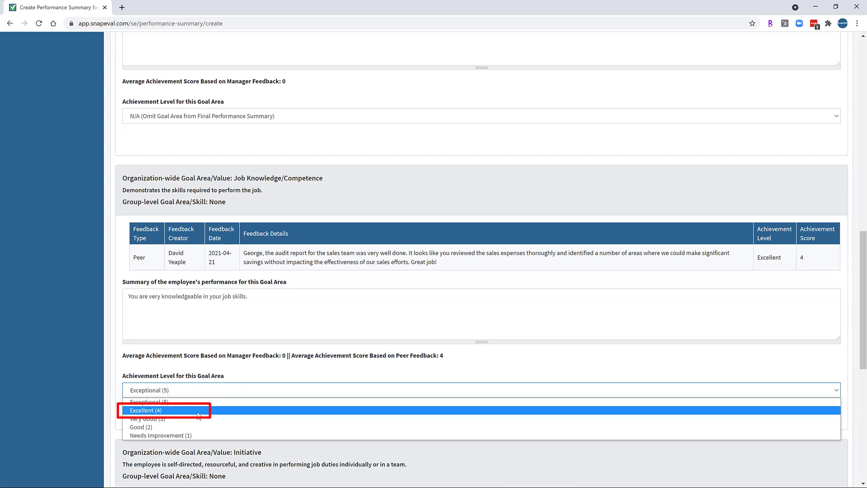
left_click(199, 413)
Enter the Initiative summary "You have a lot of initiative." and set its achievement level to Exceptional (5)
scroll(258, 372, "down", 4)
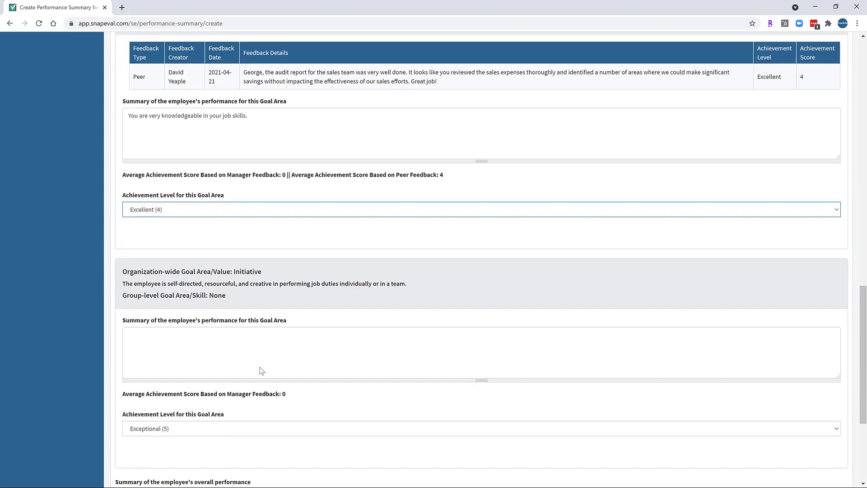
left_click(166, 339)
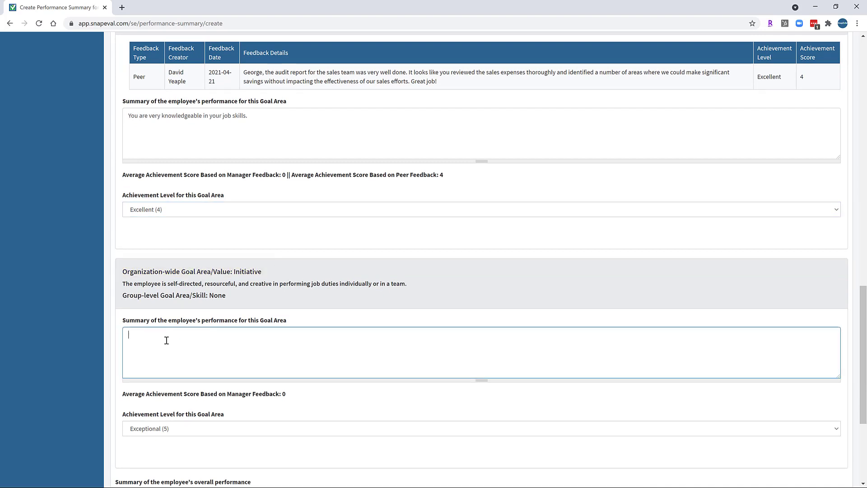
type("You have a lot of init")
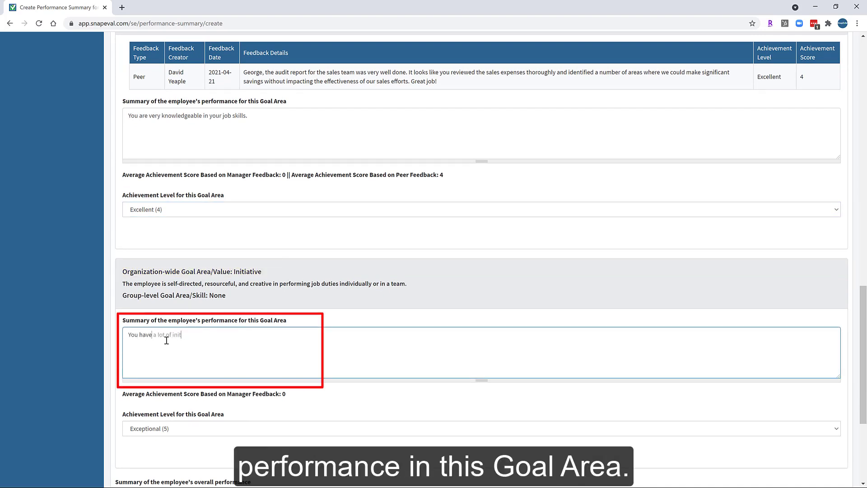
type("iative.")
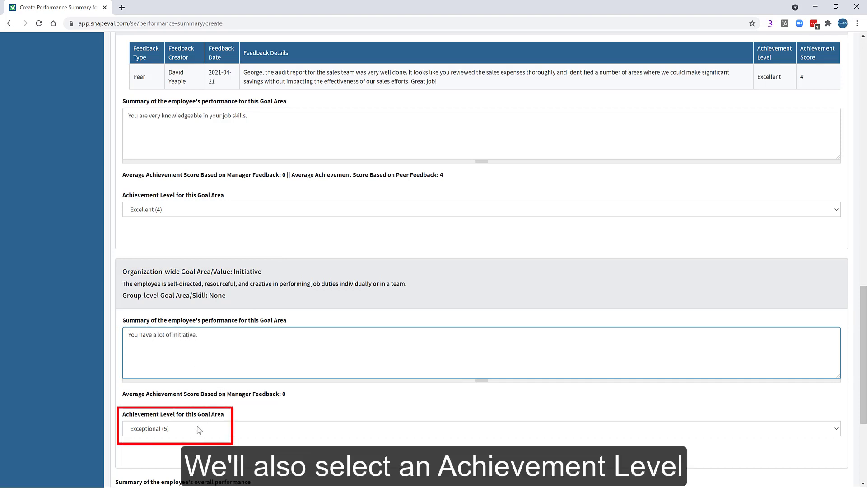
left_click(199, 429)
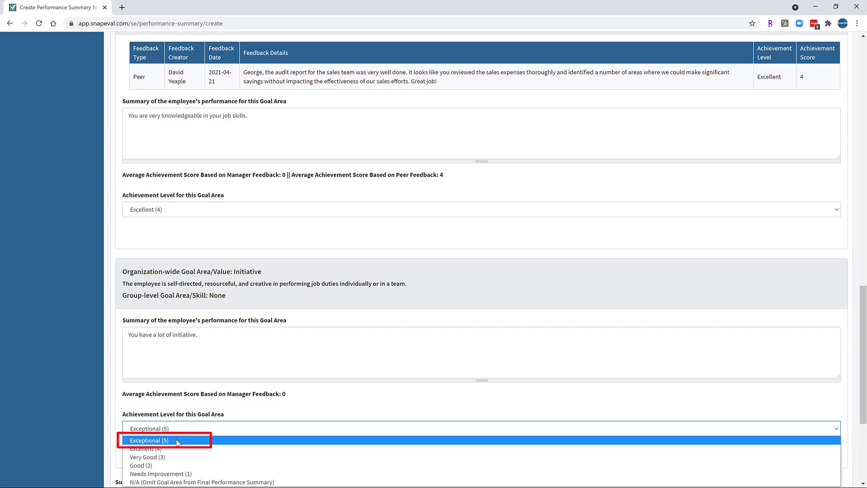
left_click(177, 440)
Set the overall achievement level to Excellent (4), enter "Great job this year." as the overall performance summary, and save the performance summary
scroll(253, 397, "down", 3)
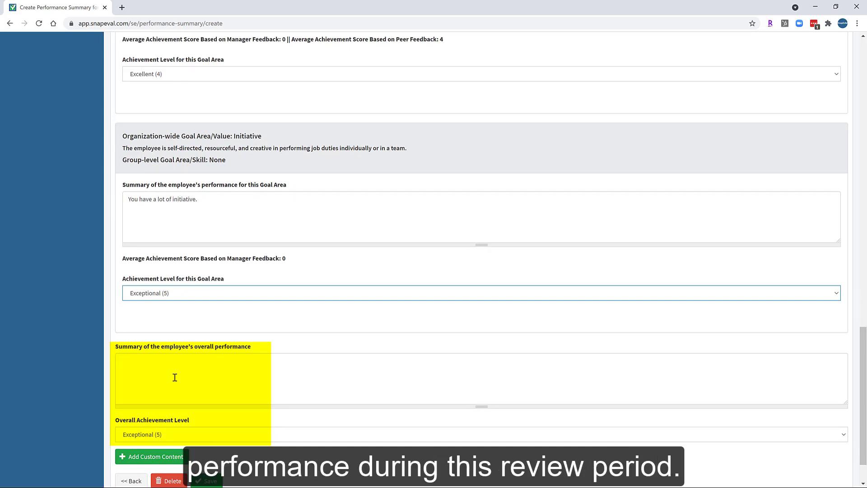
scroll(175, 377, "down", 1)
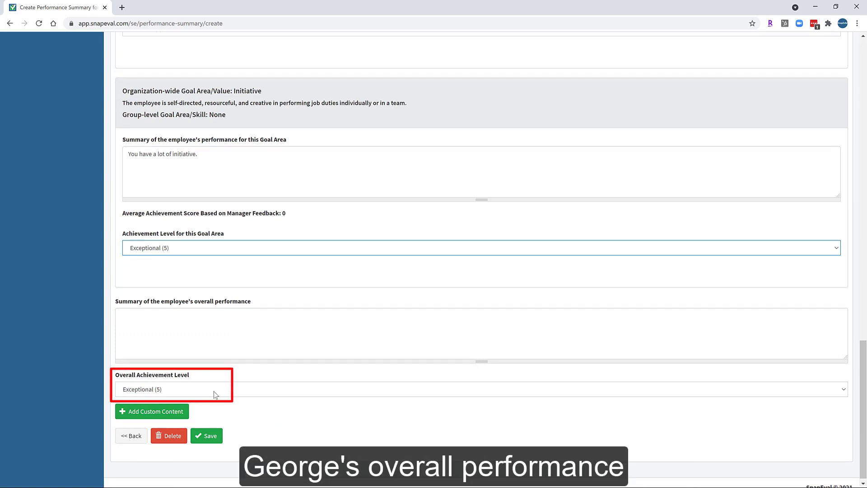
left_click(213, 390)
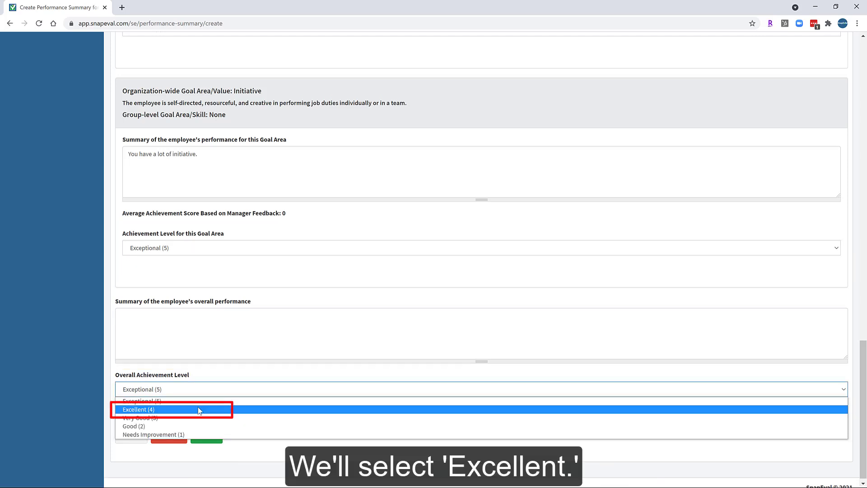
left_click(199, 409)
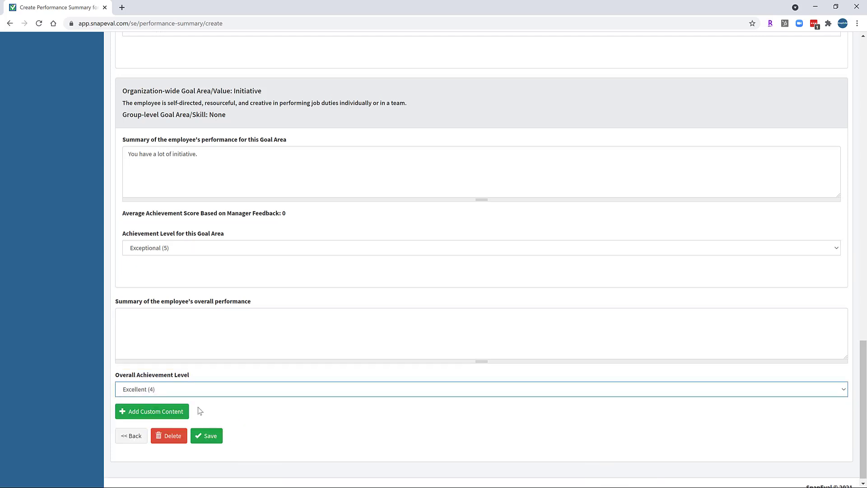
left_click(142, 319)
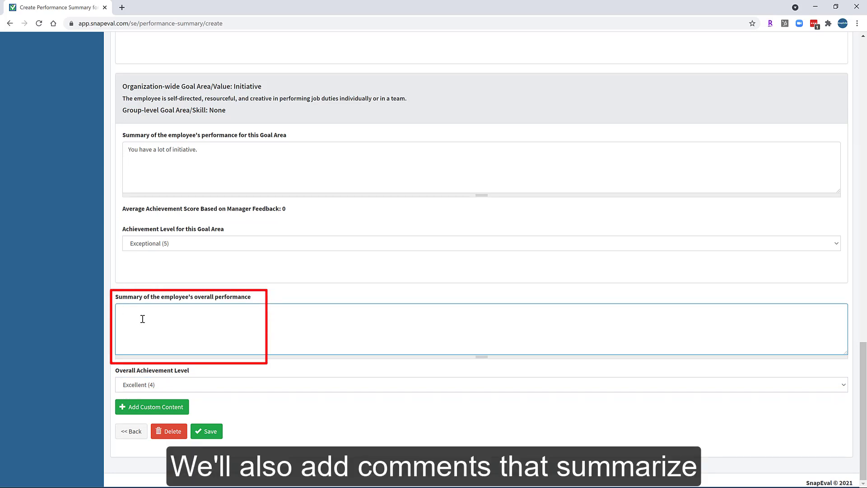
type("Great job this year.")
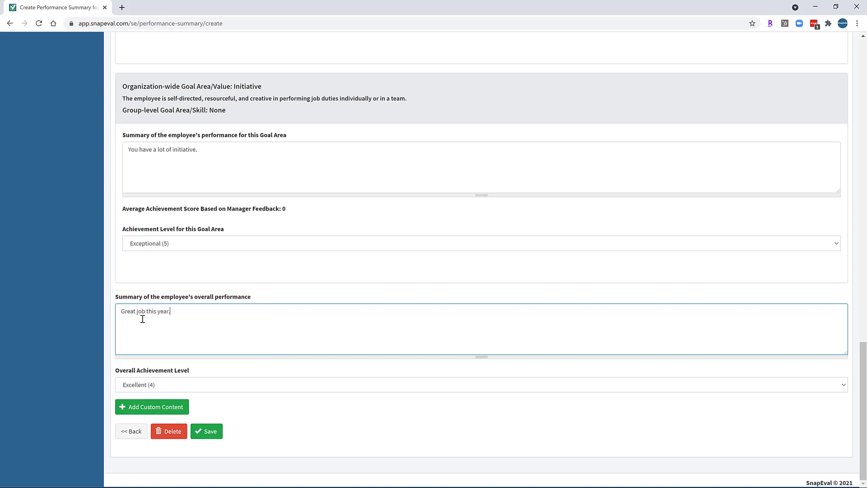
left_click(212, 434)
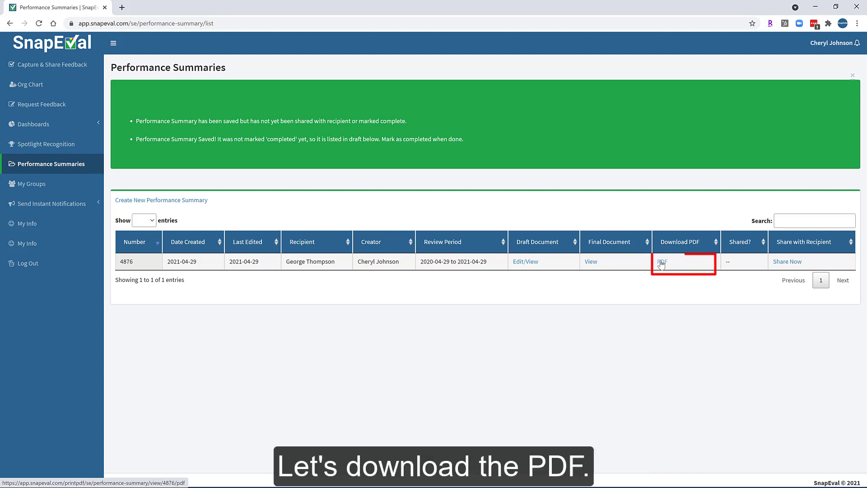
Download the saved draft performance summary as a PDF and open the downloaded file
left_click(660, 262)
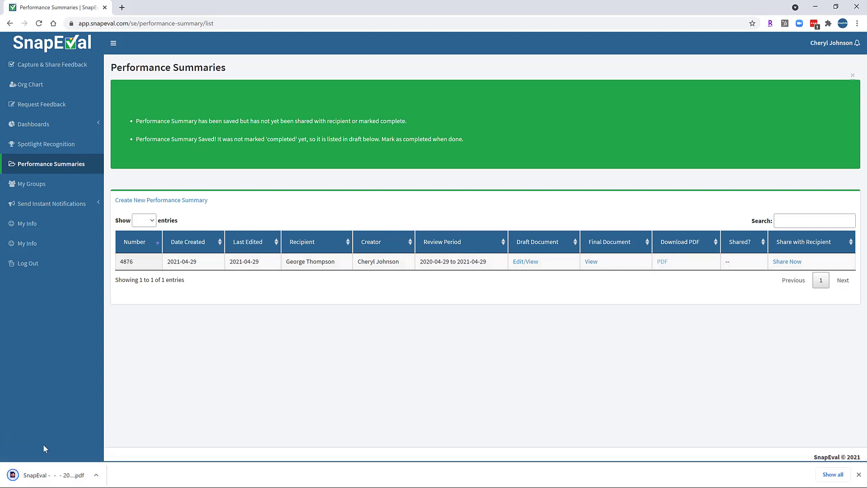
left_click(32, 476)
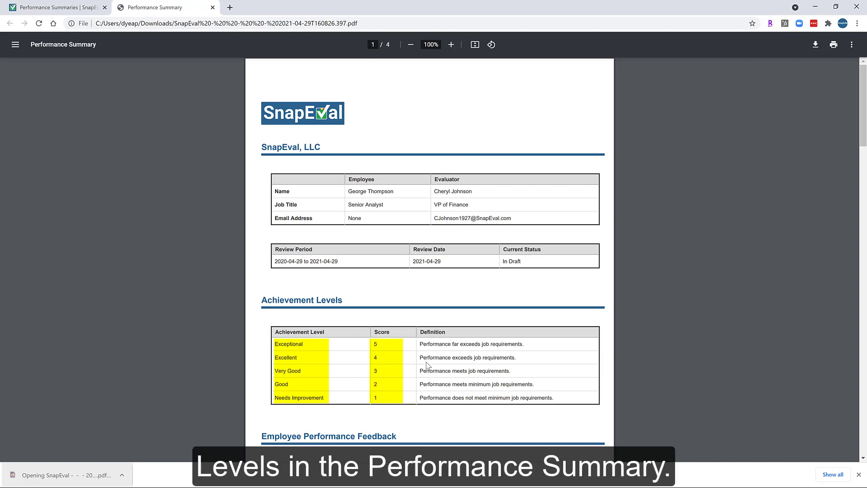
Review the PDF's performance feedback by goal area, including manager and peer feedback blocks, scores, achievement ratings and evaluator summaries, through to the reviewer summary
scroll(564, 348, "down", 7)
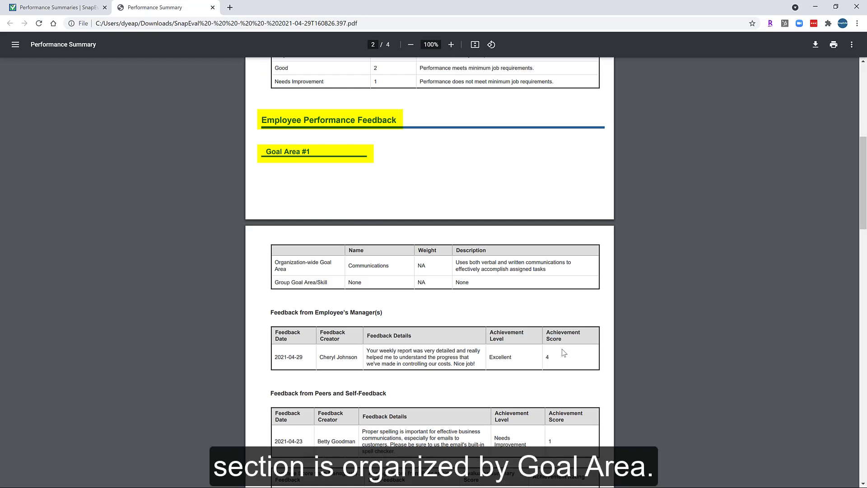
scroll(563, 352, "down", 2)
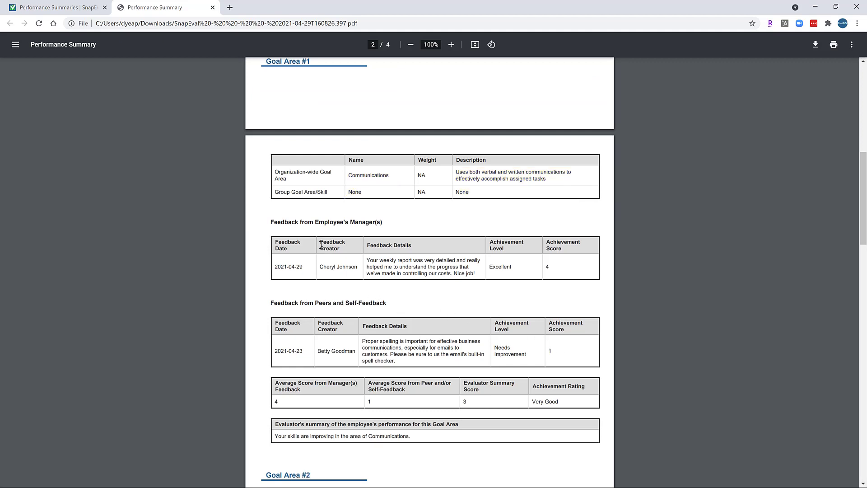
left_click_drag(271, 221, 400, 223)
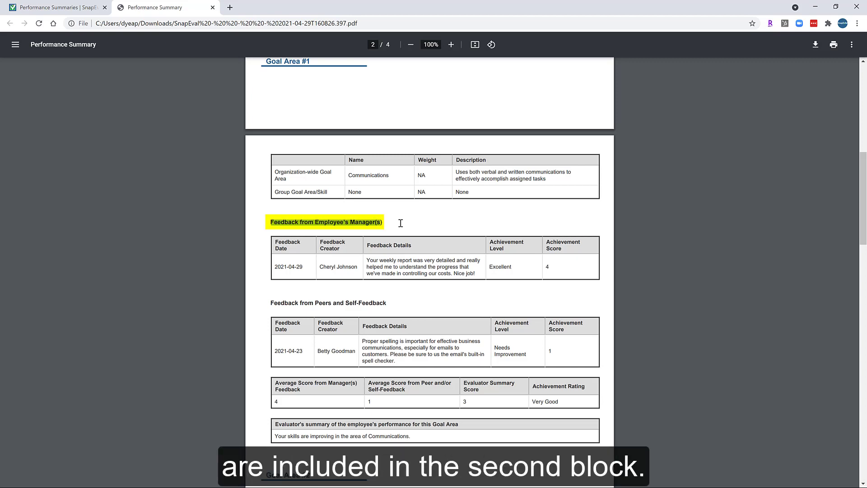
left_click(272, 303)
left_click_drag(315, 302, 390, 304)
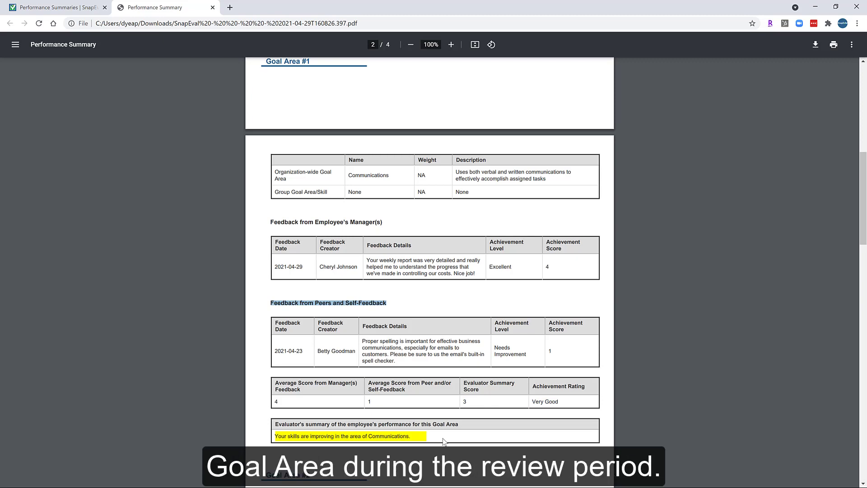
scroll(444, 441, "down", 7)
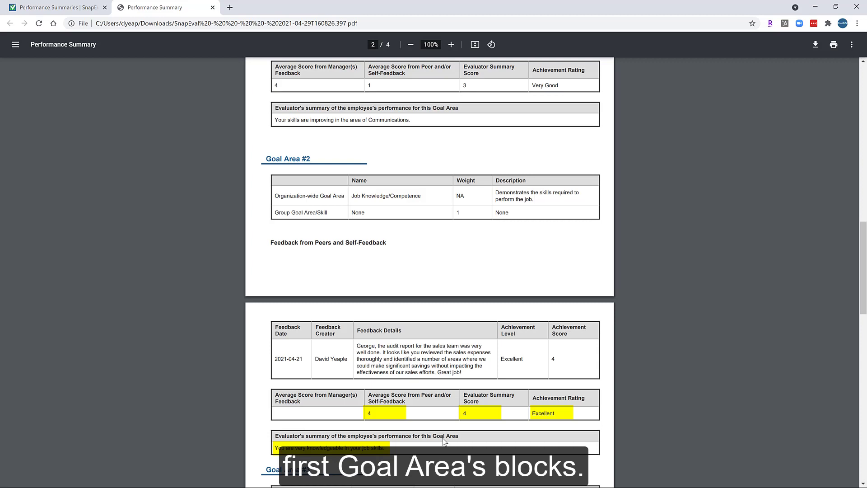
scroll(444, 441, "down", 9)
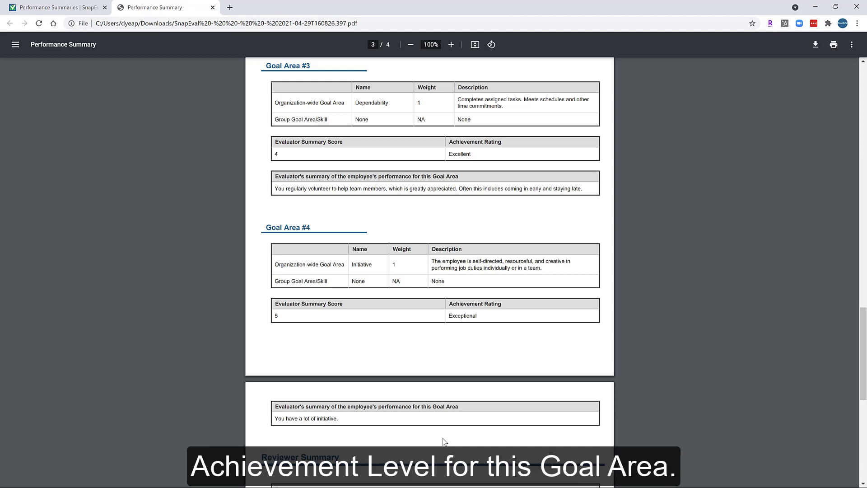
scroll(444, 441, "down", 7)
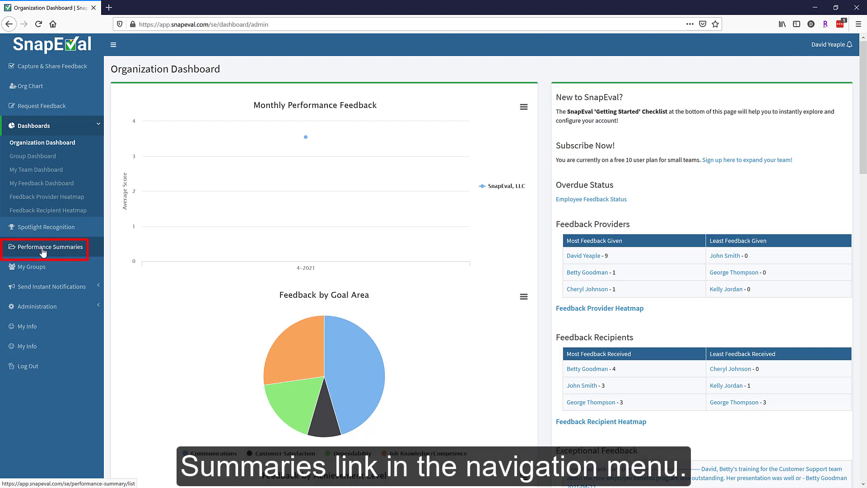
In the administrator's Performance Summaries list, check the completed summary's shared date and open its PDF with Firefox
left_click(43, 249)
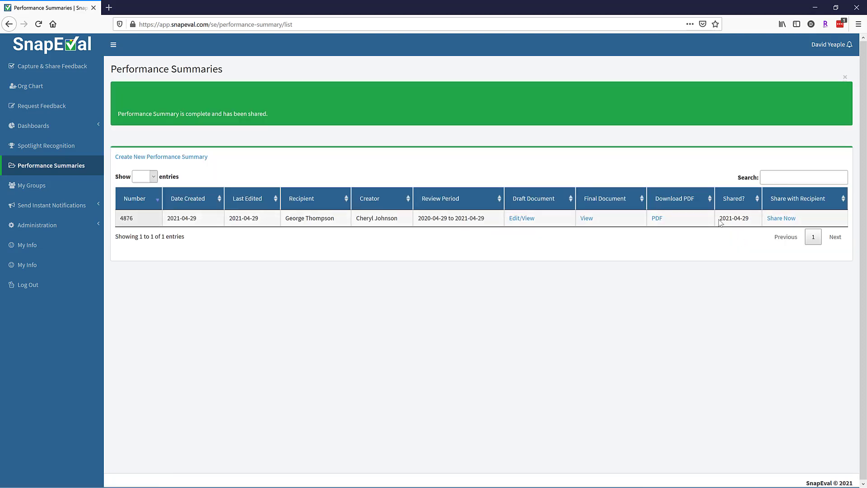
left_click_drag(719, 219, 752, 222)
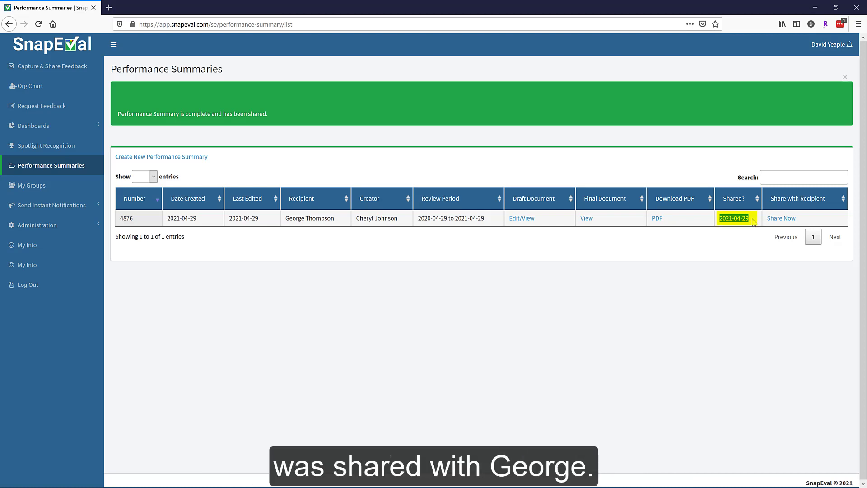
left_click(657, 219)
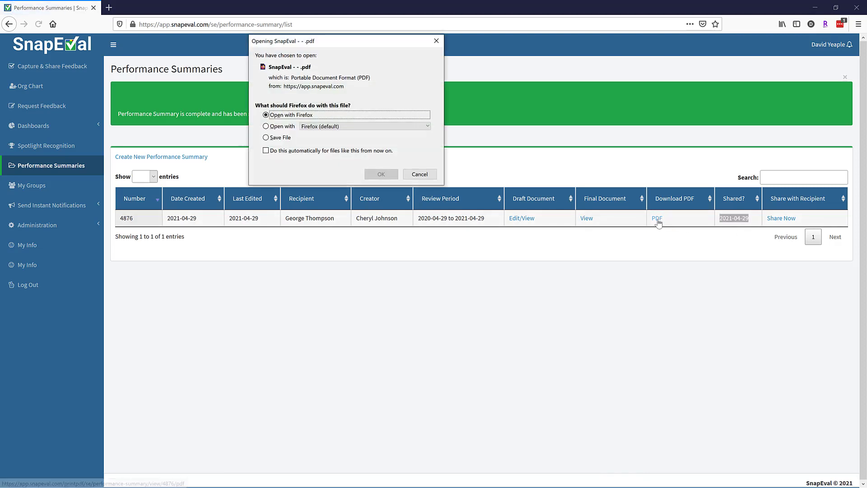
left_click(386, 175)
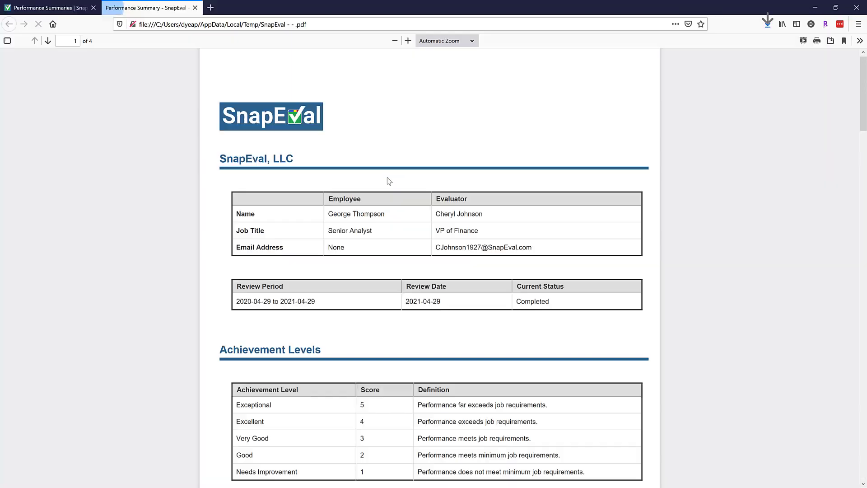